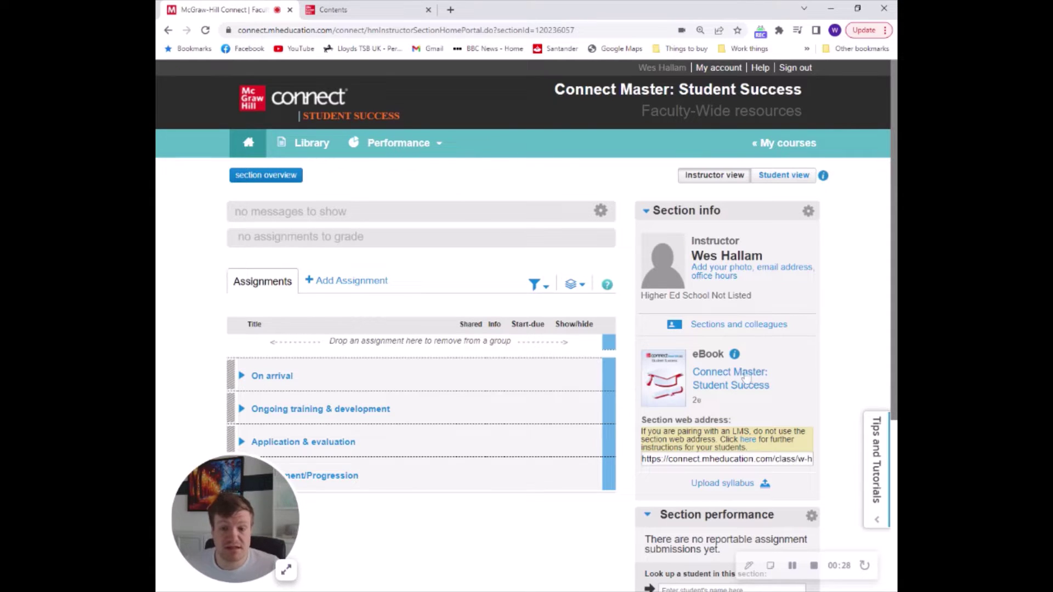
Switch to the eBook and look through its table of contents from Introduction to Higher Education to the Note Taking topics
{"action": "left_click", "coordinate": [370, 10]}
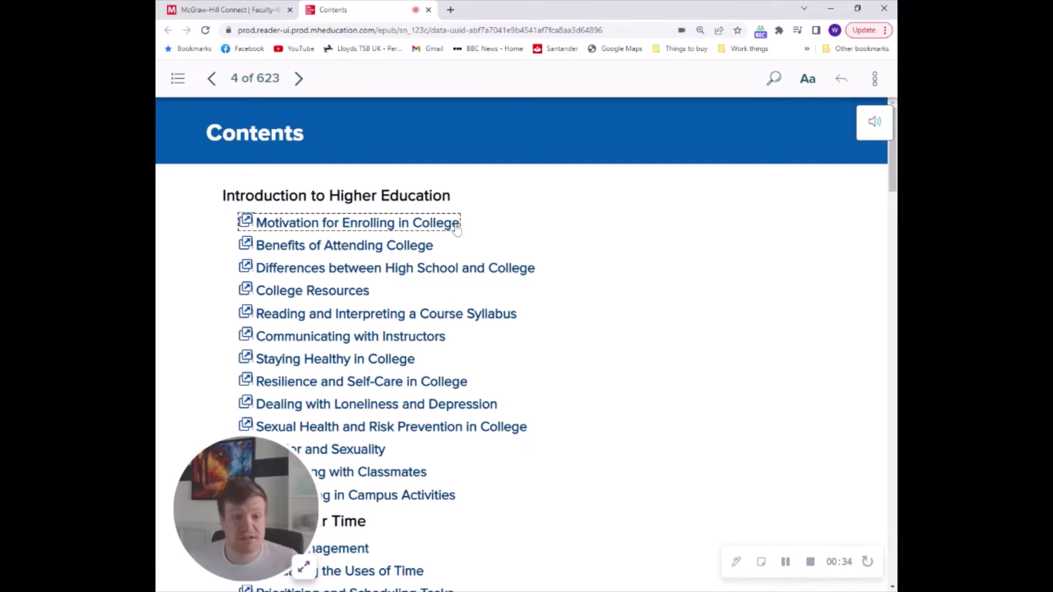
{"action": "scroll", "coordinate": [461, 207], "scroll_direction": "down", "scroll_amount": 1}
{"action": "scroll", "coordinate": [532, 332], "scroll_direction": "down", "scroll_amount": 4}
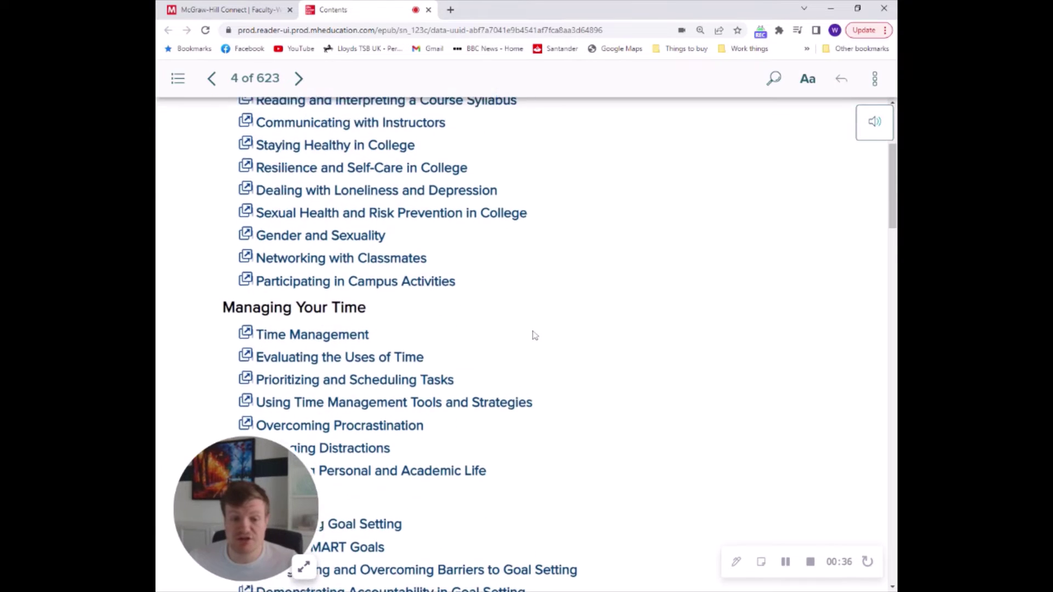
{"action": "scroll", "coordinate": [341, 298], "scroll_direction": "down", "scroll_amount": 5}
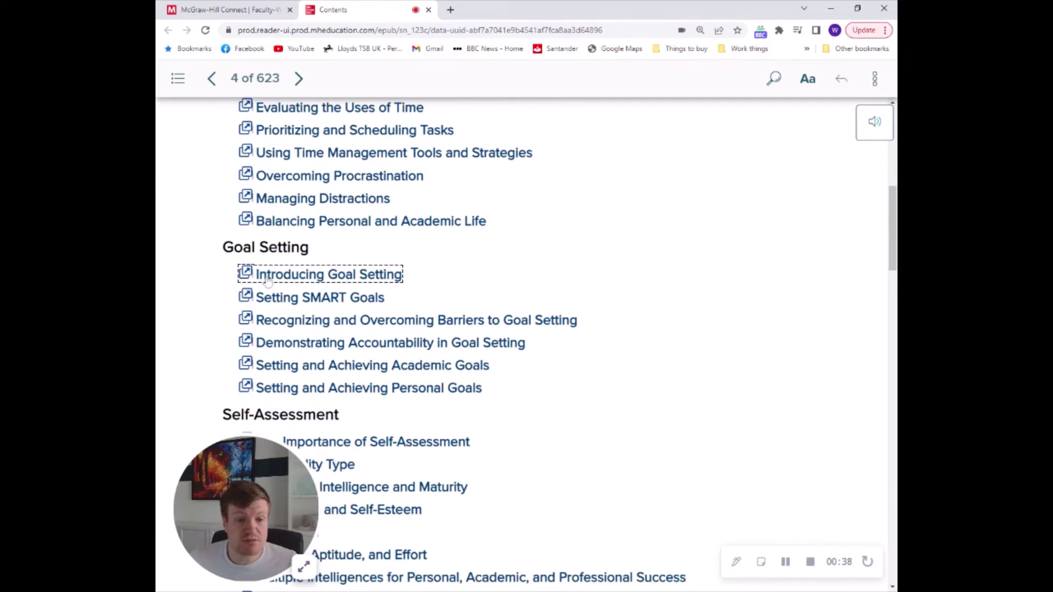
{"action": "scroll", "coordinate": [374, 316], "scroll_direction": "down", "scroll_amount": 7}
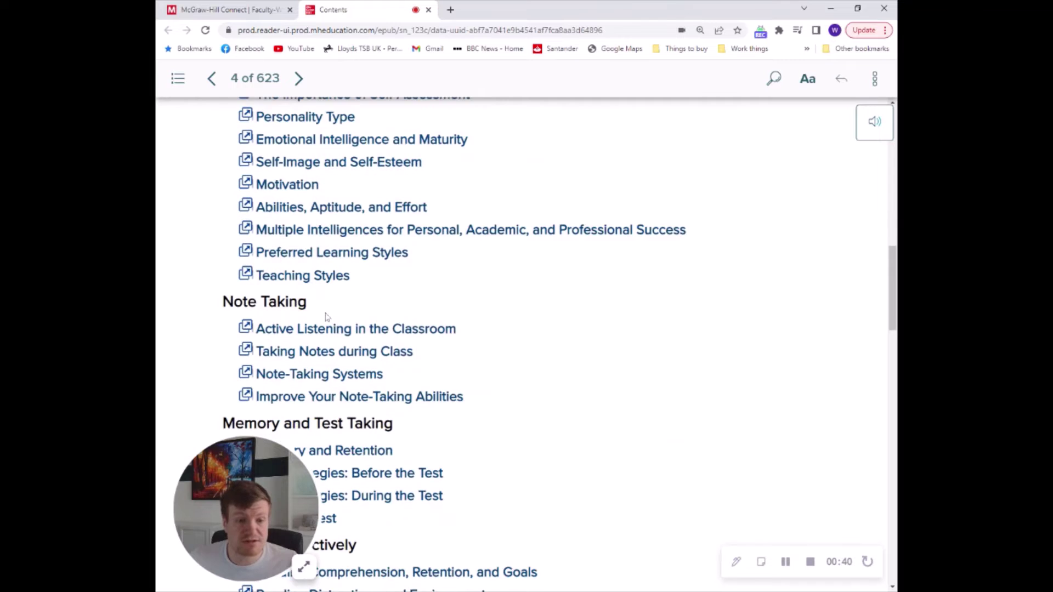
{"action": "left_click", "coordinate": [413, 328]}
{"action": "scroll", "coordinate": [409, 338], "scroll_direction": "up", "scroll_amount": 5}
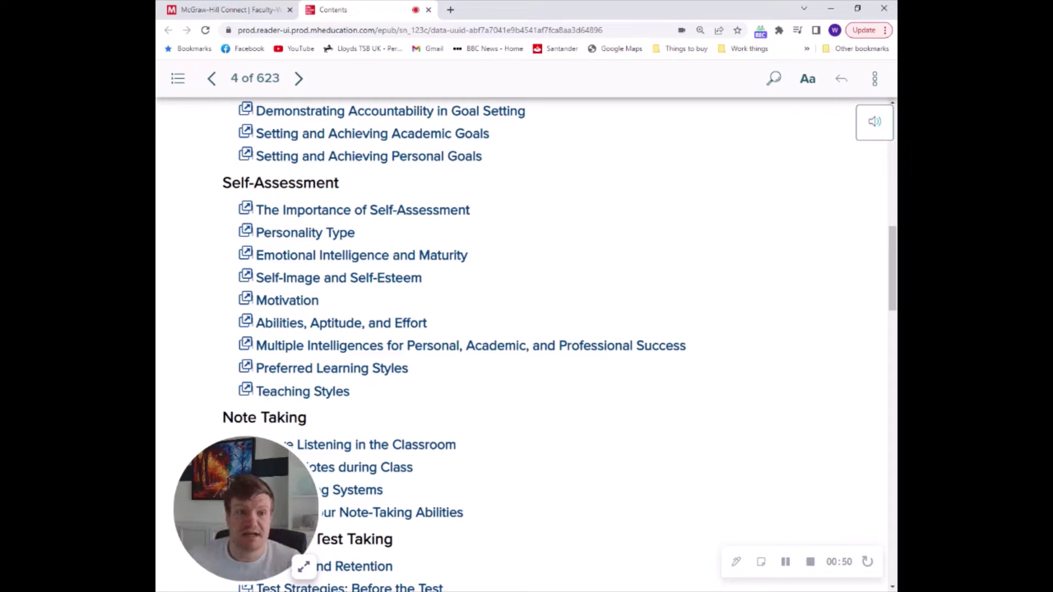
Return to the course section home and start adding an Adaptive Learning Assignment
{"action": "left_click", "coordinate": [230, 10]}
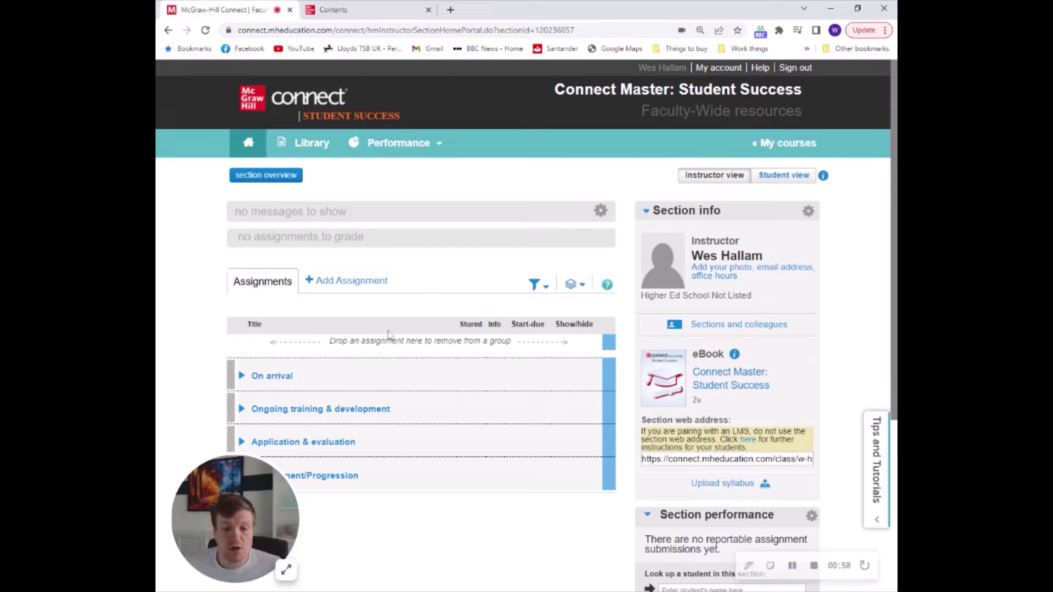
{"action": "left_click", "coordinate": [354, 285]}
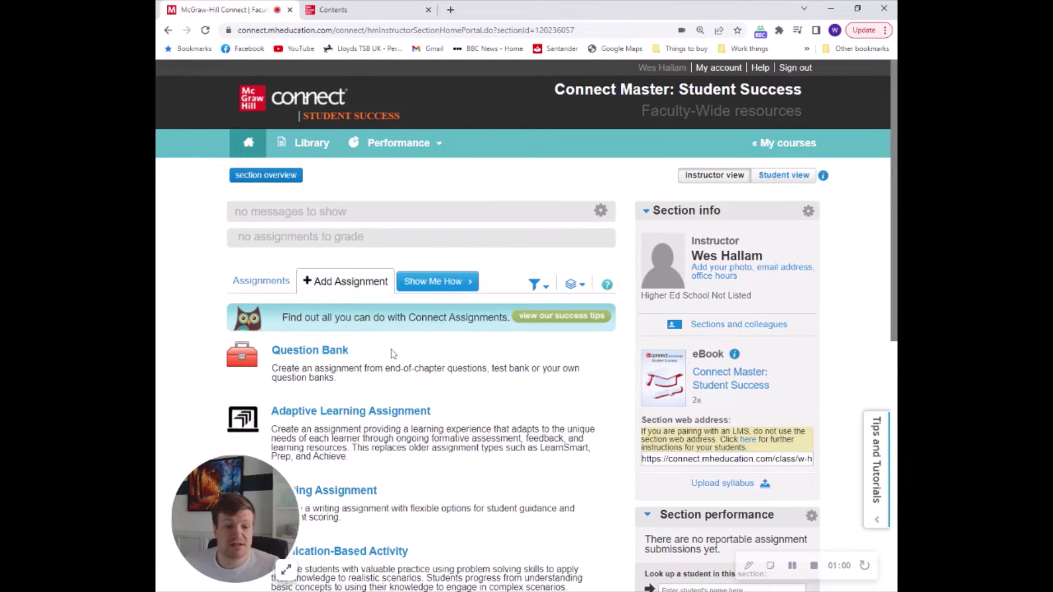
{"action": "scroll", "coordinate": [399, 377], "scroll_direction": "down", "scroll_amount": 1}
{"action": "mouse_move", "coordinate": [335, 360]}
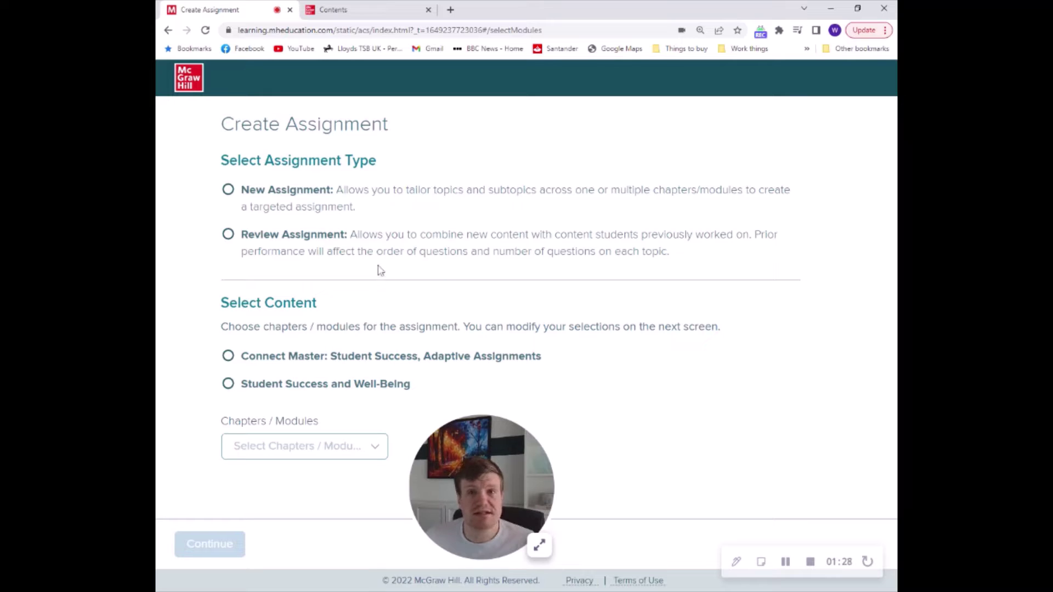
Create a New Assignment from Connect Master: Student Success, Adaptive Assignments using the Managing Your Time module, and continue to content selection
{"action": "left_click", "coordinate": [228, 189]}
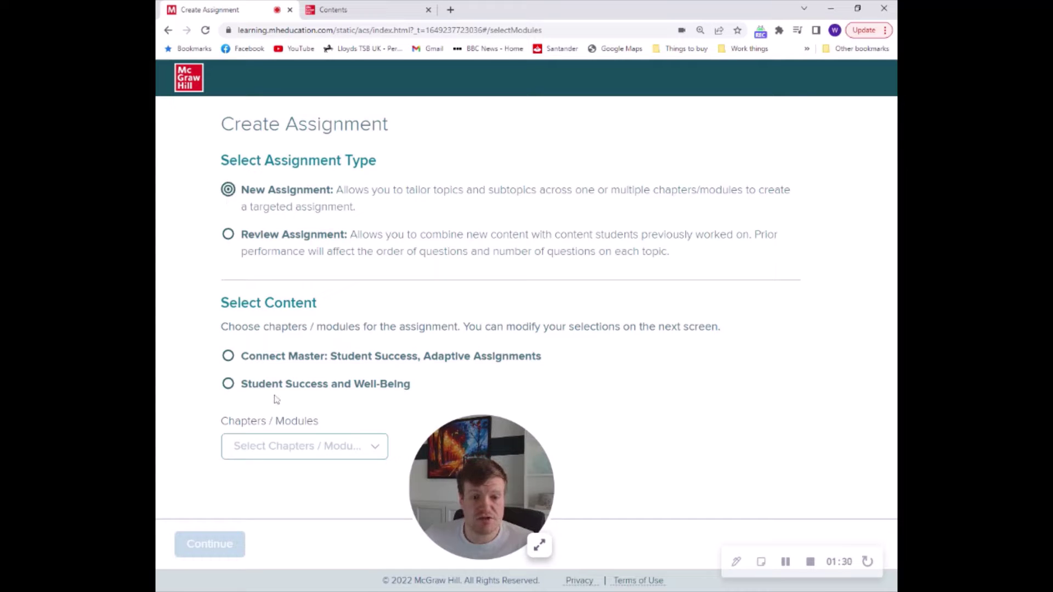
{"action": "left_click", "coordinate": [228, 356]}
{"action": "left_click", "coordinate": [305, 446]}
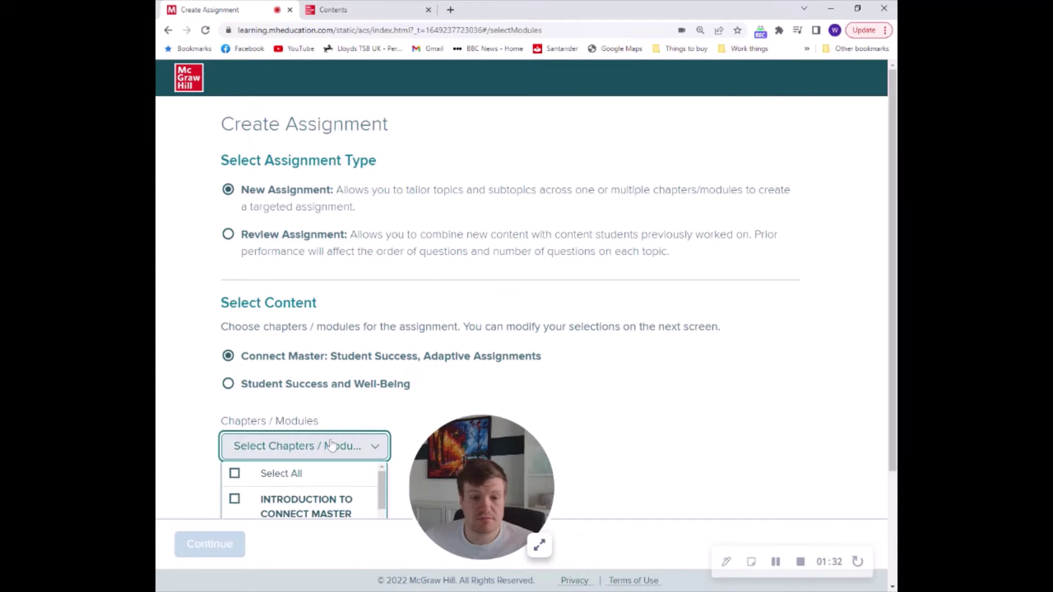
{"action": "scroll", "coordinate": [305, 433], "scroll_direction": "down", "scroll_amount": 5}
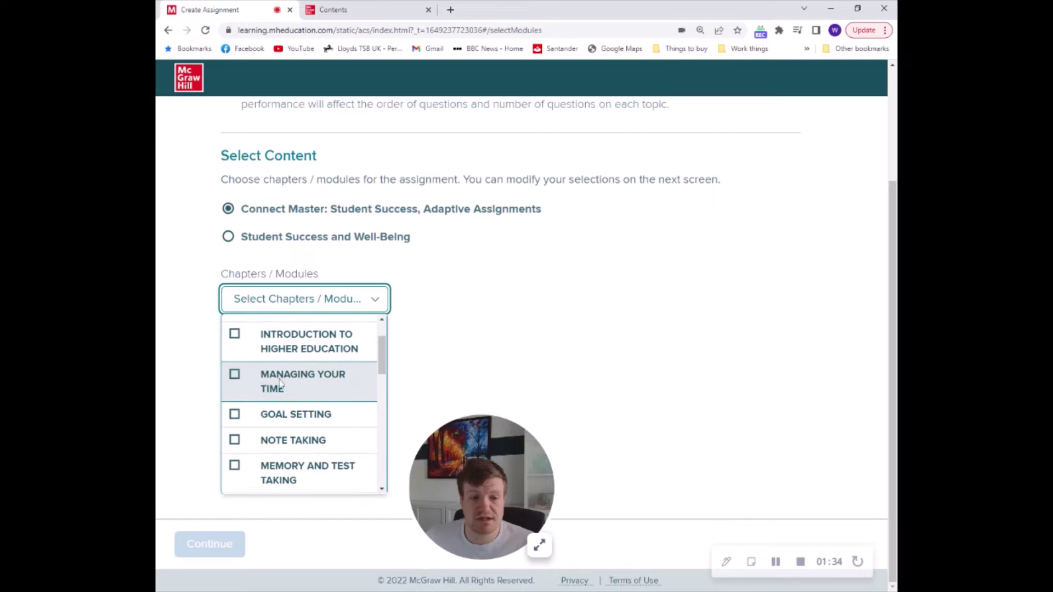
{"action": "left_click", "coordinate": [302, 384]}
{"action": "left_click", "coordinate": [228, 554]}
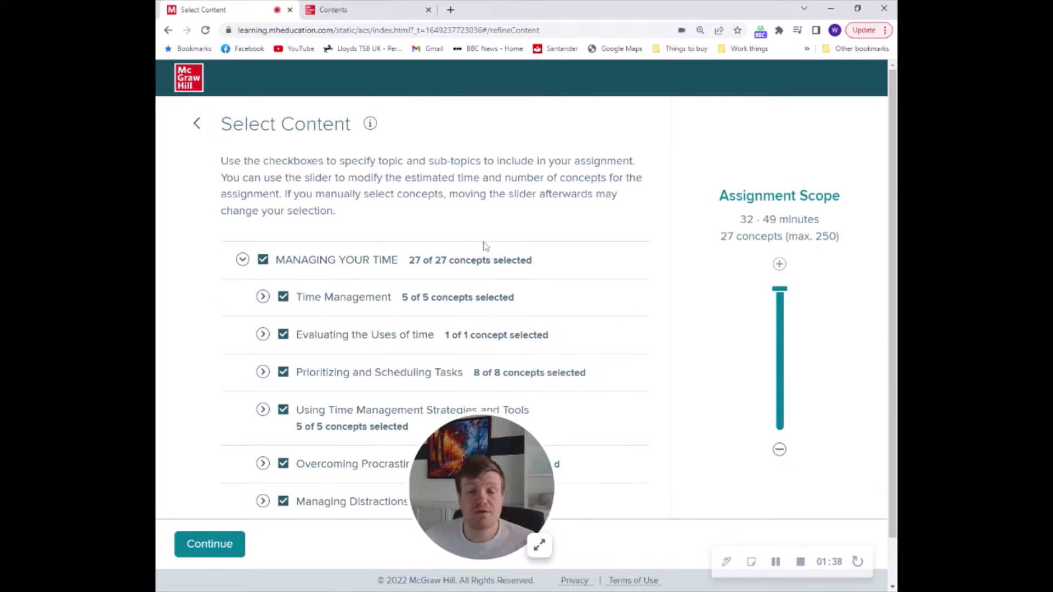
Expand the Time Management topic and its Motivation and Time Management subtopic to inspect the individual concepts
{"action": "scroll", "coordinate": [482, 244], "scroll_direction": "down", "scroll_amount": 1}
{"action": "left_click", "coordinate": [263, 246]}
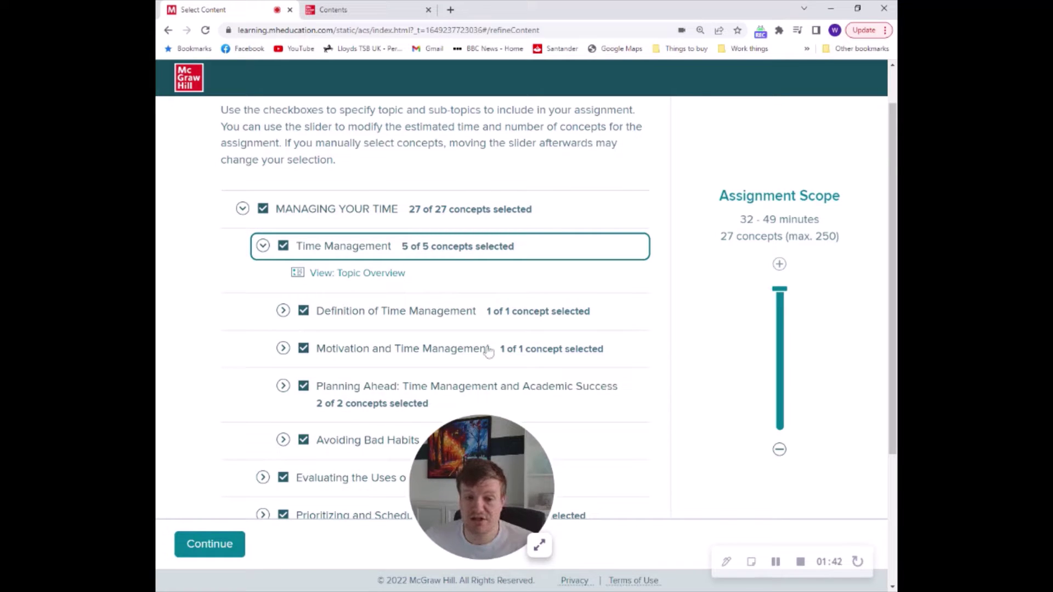
{"action": "left_click", "coordinate": [283, 350]}
{"action": "scroll", "coordinate": [433, 353], "scroll_direction": "down", "scroll_amount": 2}
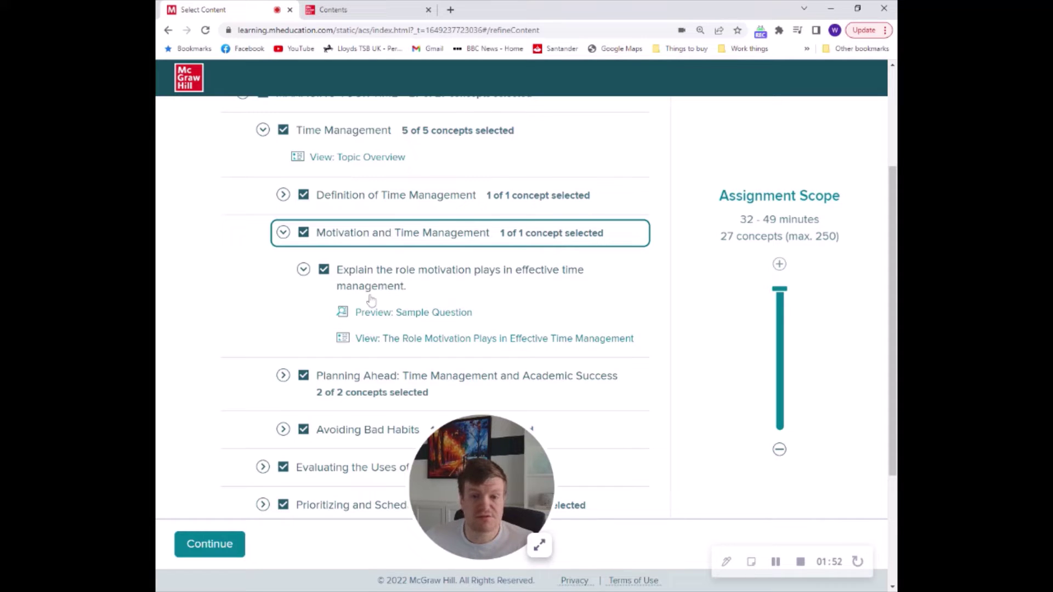
Deselect and reselect the concept on motivation's role in effective time management, and view its concept resource before closing it
{"action": "left_click", "coordinate": [324, 271]}
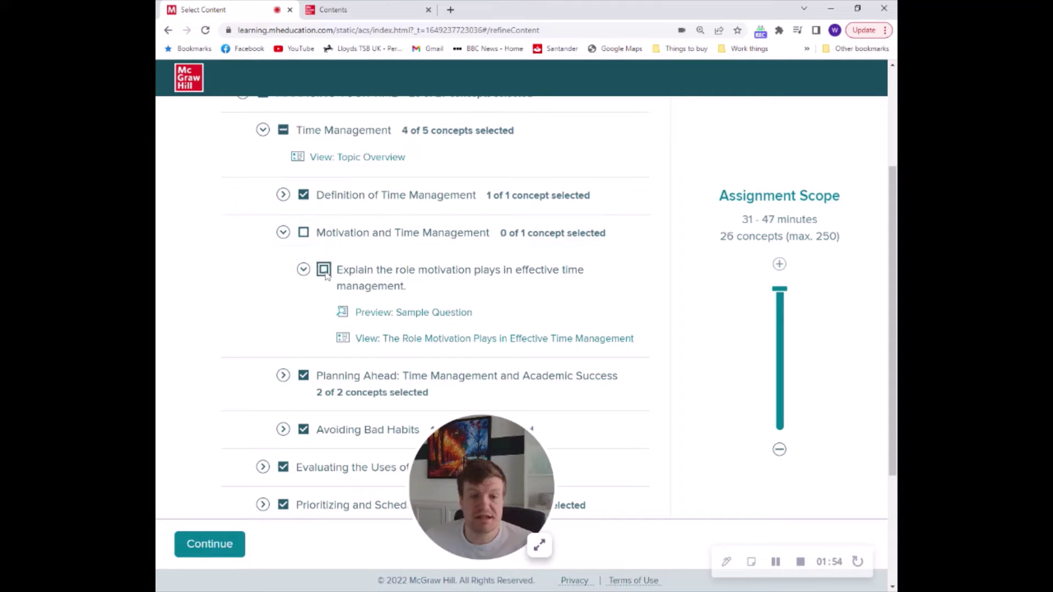
{"action": "left_click", "coordinate": [325, 272]}
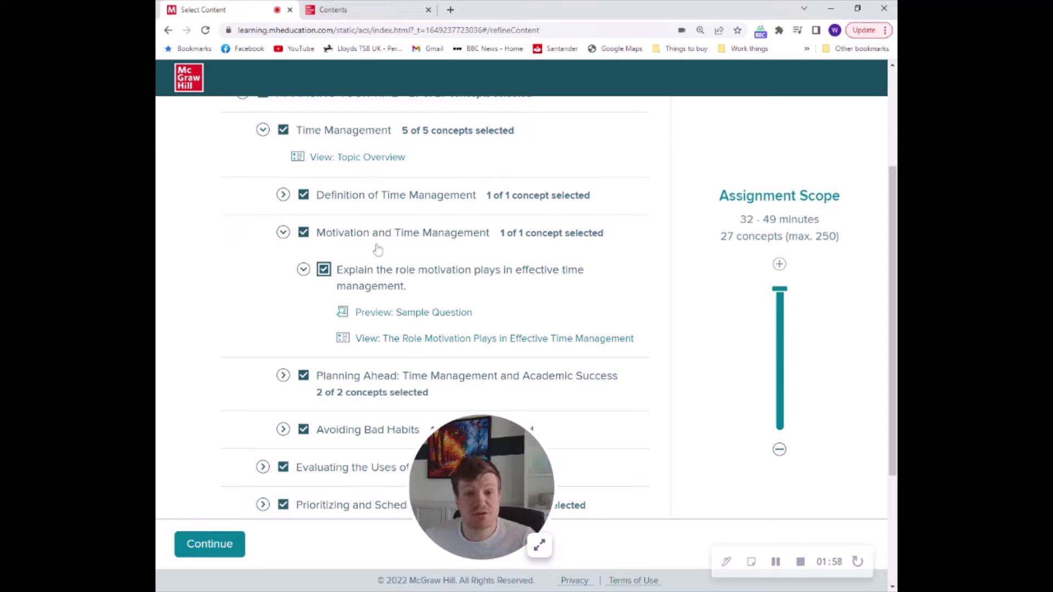
{"action": "left_click", "coordinate": [426, 341]}
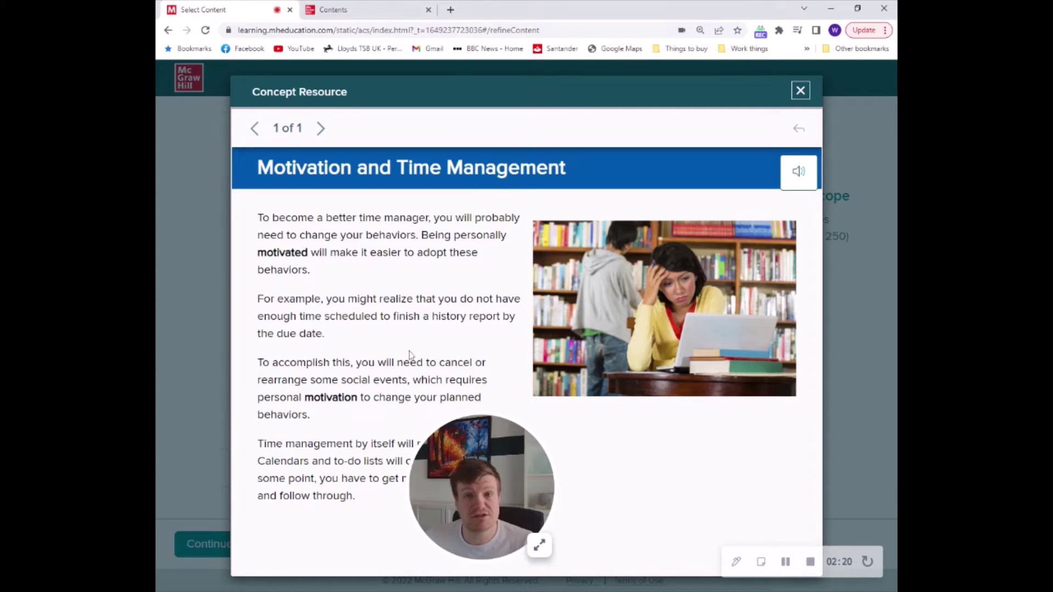
{"action": "left_click", "coordinate": [801, 92]}
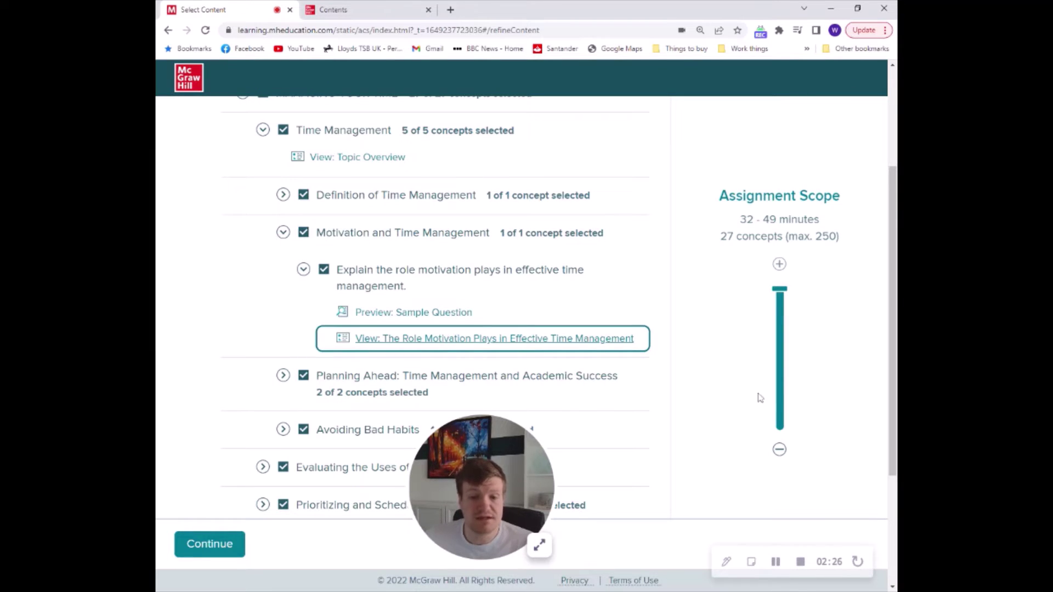
Reduce the assignment scope to 22 concepts, about 26 - 40 minutes, and check the remaining topic selection
{"action": "left_click_drag", "start_coordinate": [781, 291], "coordinate": [782, 403]}
{"action": "scroll", "coordinate": [449, 286], "scroll_direction": "down", "scroll_amount": 3}
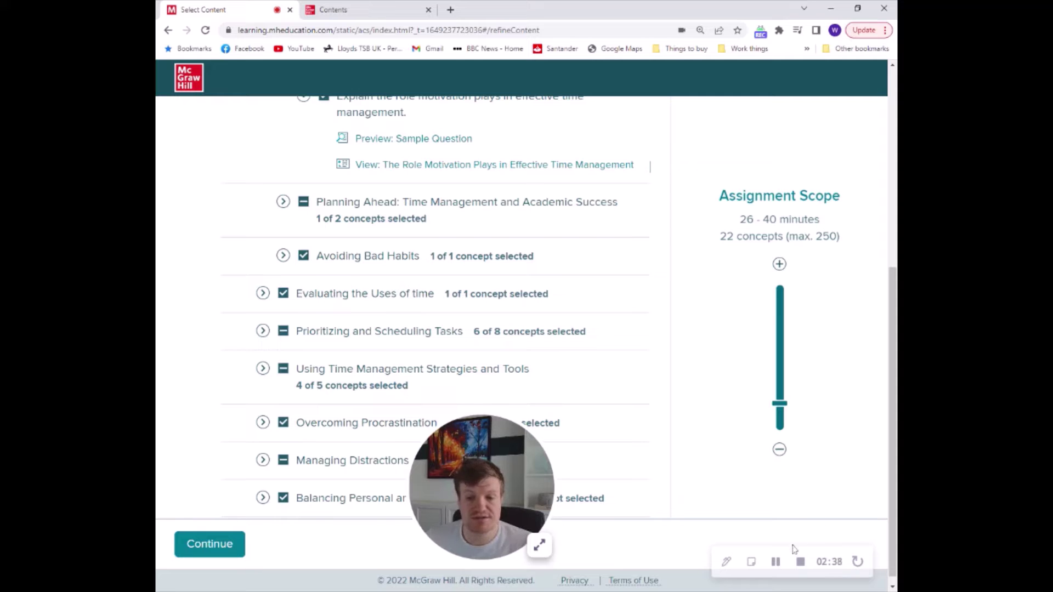
{"action": "left_click", "coordinate": [776, 561]}
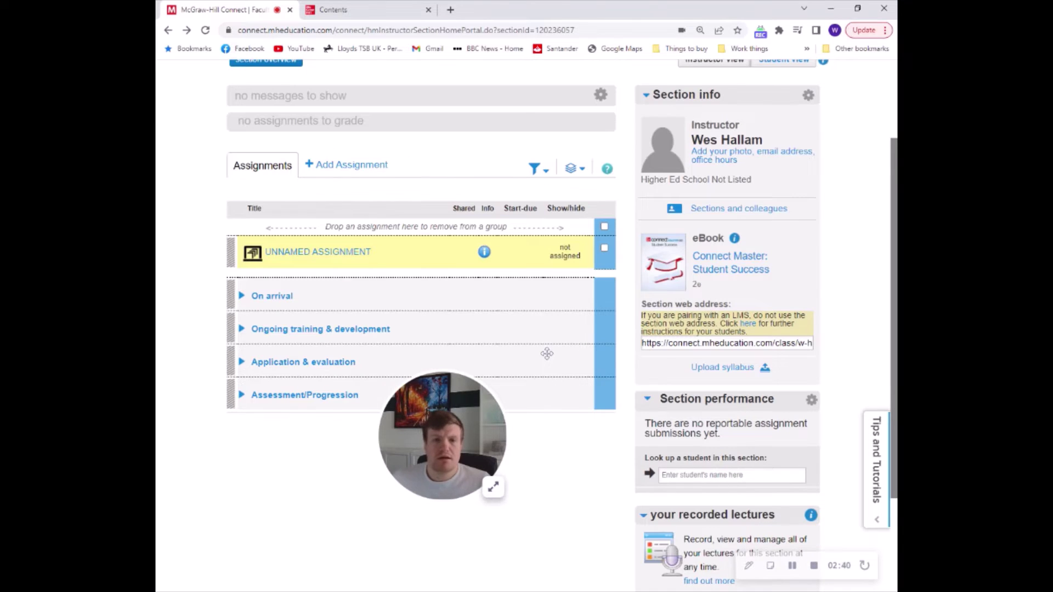
From the section's assignment list, start adding an Application-Based Activity
{"action": "scroll", "coordinate": [547, 353], "scroll_direction": "down", "scroll_amount": 1}
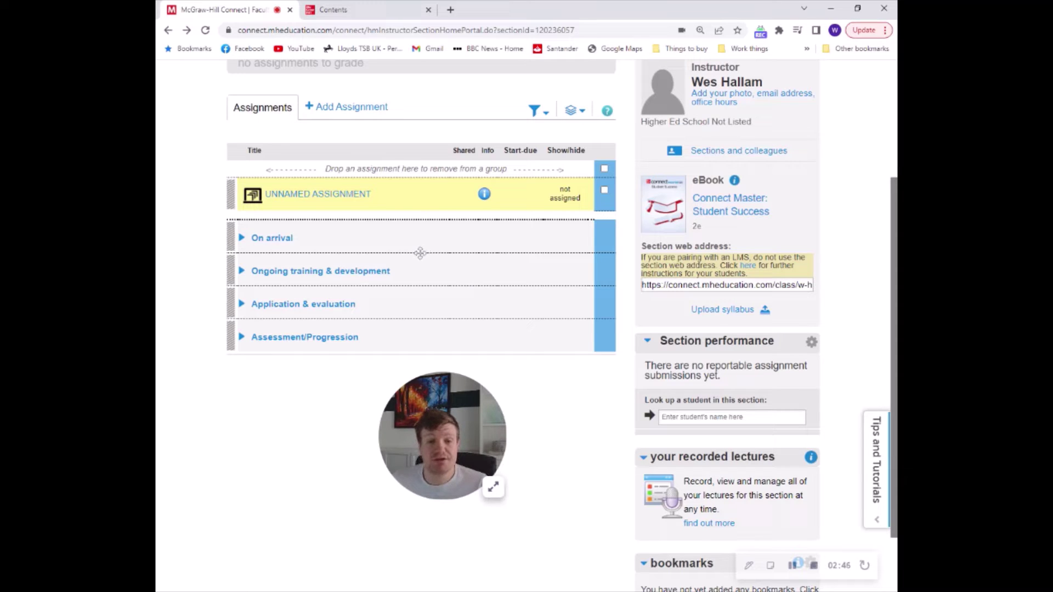
{"action": "left_click", "coordinate": [357, 113]}
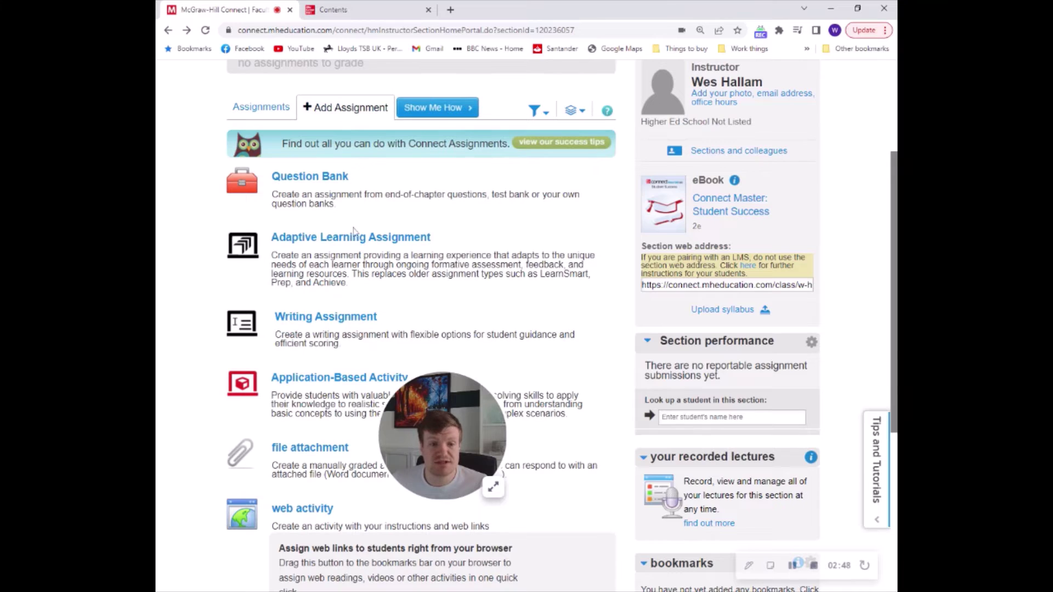
{"action": "scroll", "coordinate": [351, 351], "scroll_direction": "down", "scroll_amount": 1}
{"action": "mouse_move", "coordinate": [326, 327]}
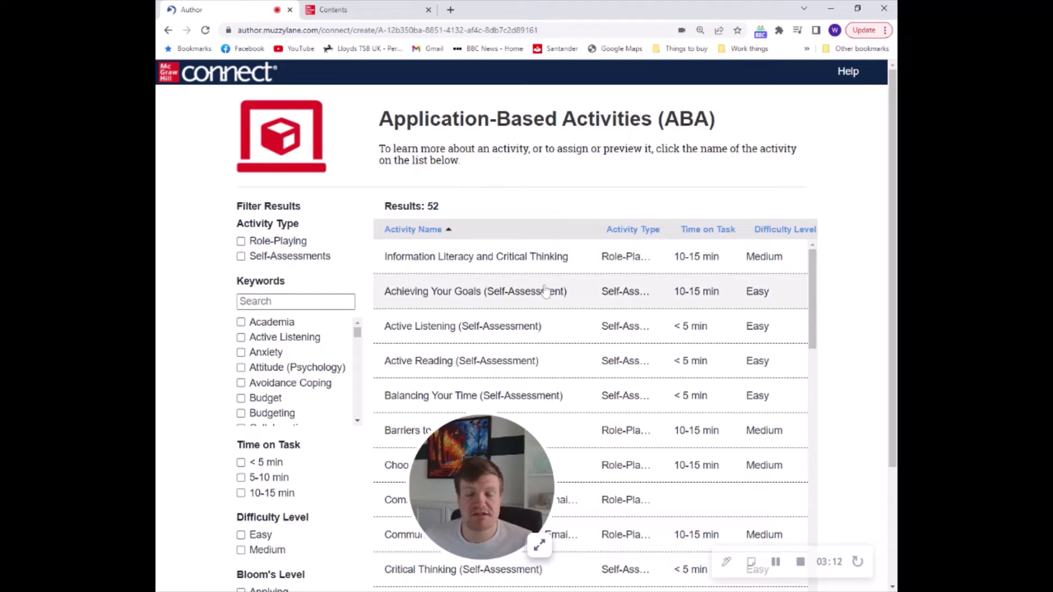
Show the details of the Information Literacy and Critical Thinking activity, browse the activity list, and open that activity's preview
{"action": "left_click", "coordinate": [523, 268]}
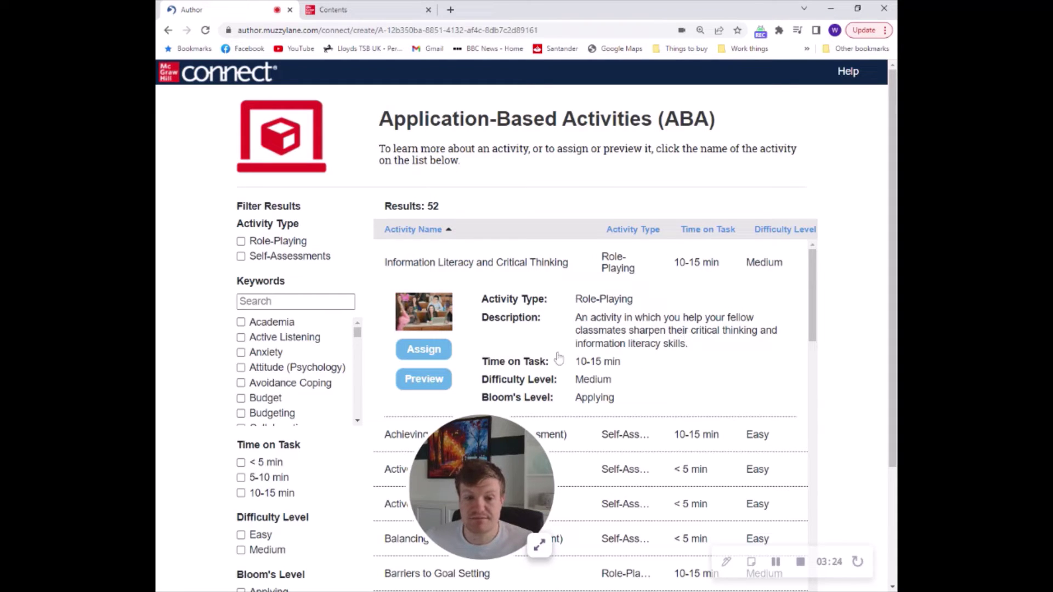
{"action": "scroll", "coordinate": [558, 359], "scroll_direction": "down", "scroll_amount": 2}
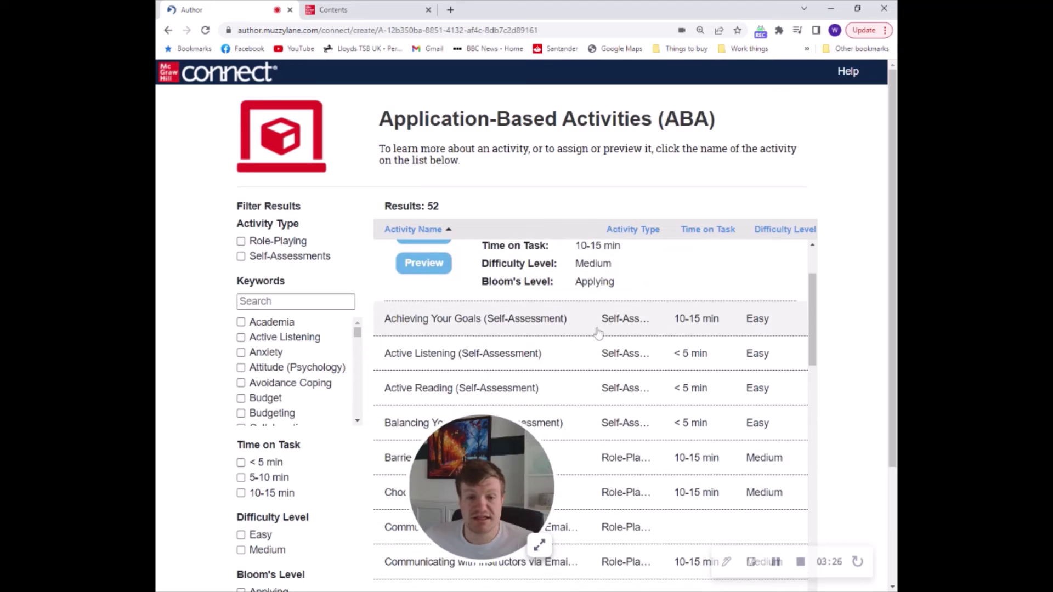
{"action": "left_click", "coordinate": [536, 330]}
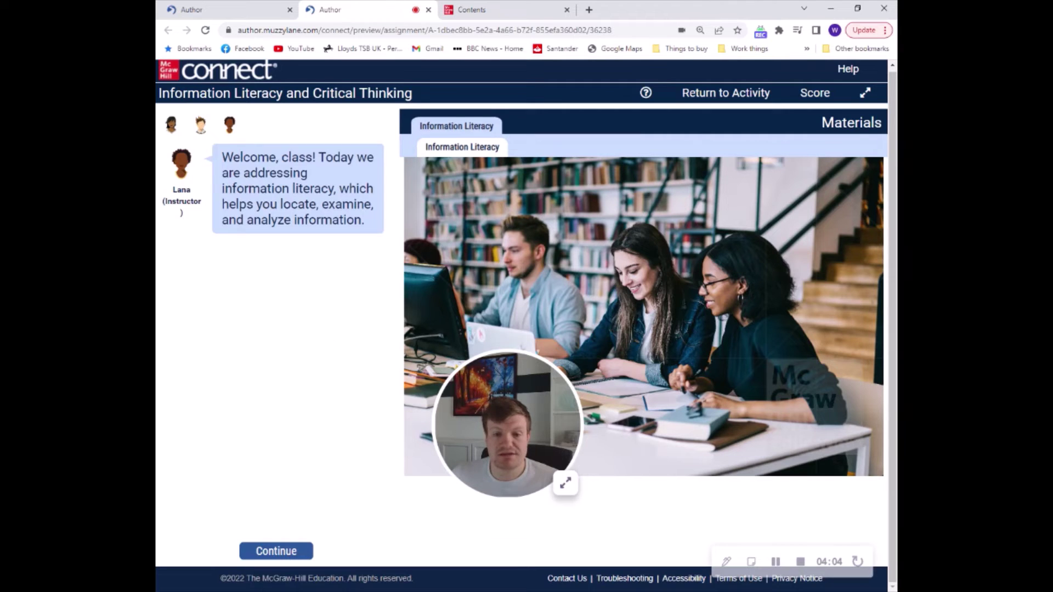
Advance through the role-play preview's opening dialogue and submit Critical Thinking Skills as the answer
{"action": "left_click", "coordinate": [289, 551]}
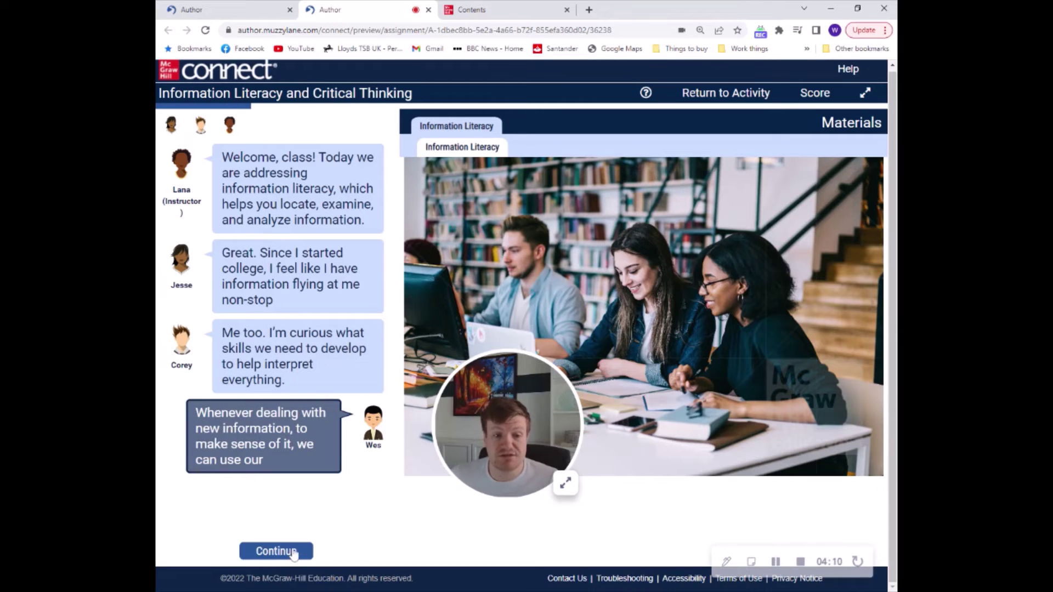
{"action": "left_click", "coordinate": [293, 552]}
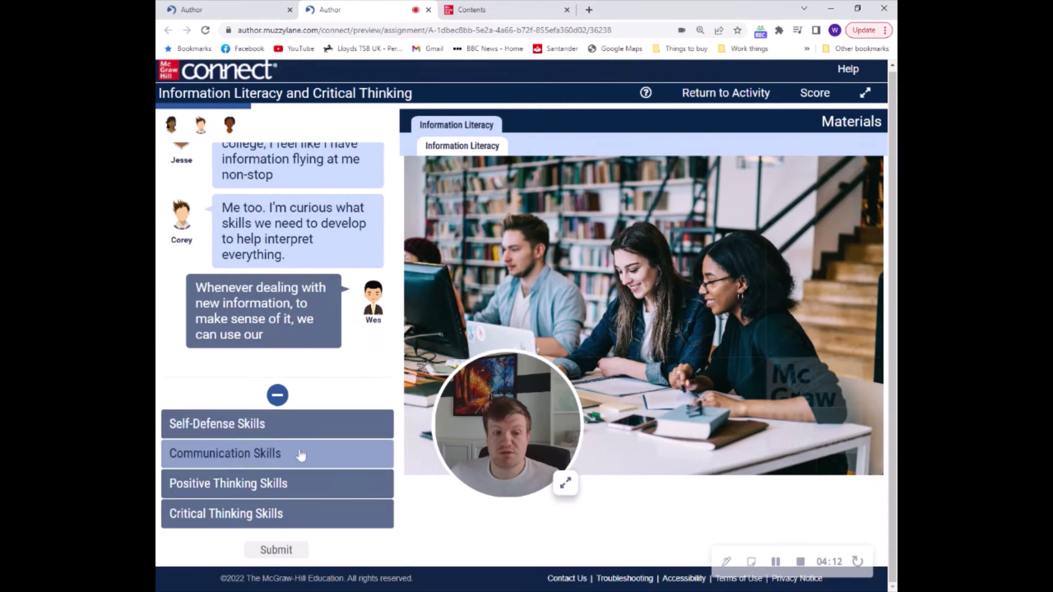
{"action": "left_click", "coordinate": [293, 515]}
{"action": "left_click", "coordinate": [278, 549]}
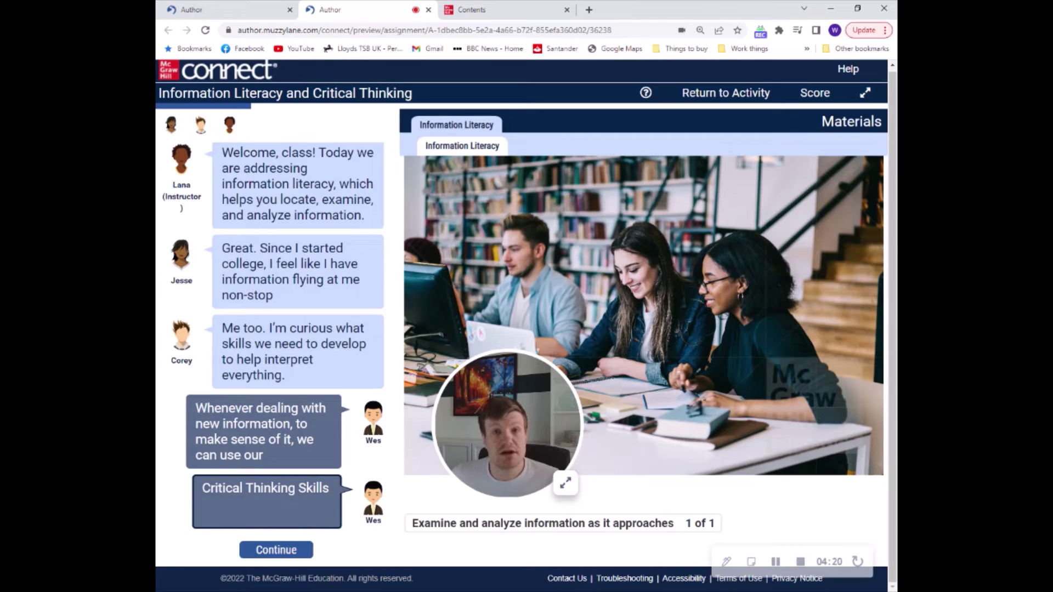
{"action": "left_click", "coordinate": [290, 554]}
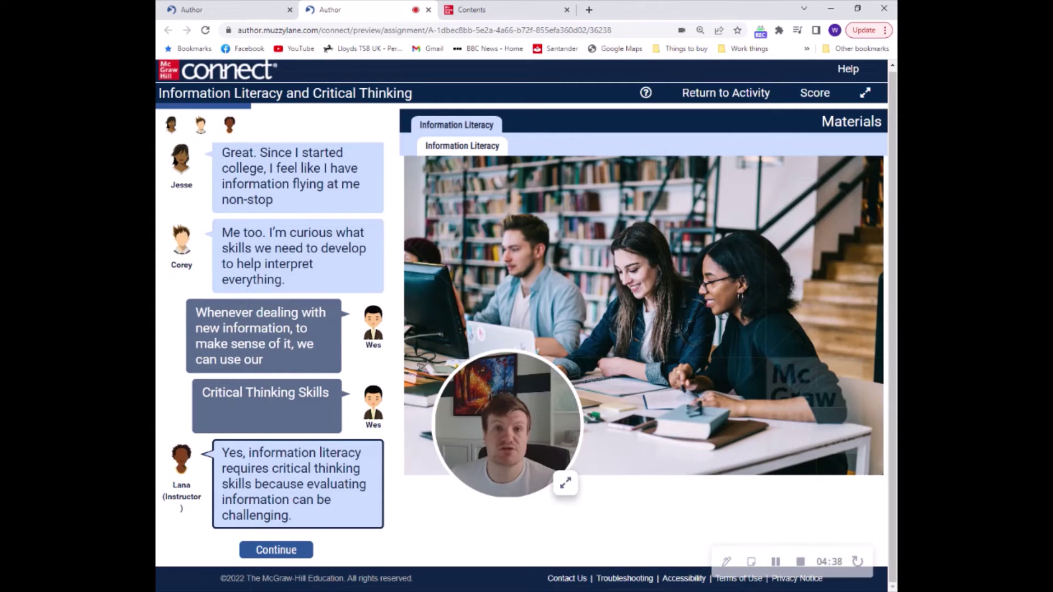
{"action": "left_click", "coordinate": [775, 561]}
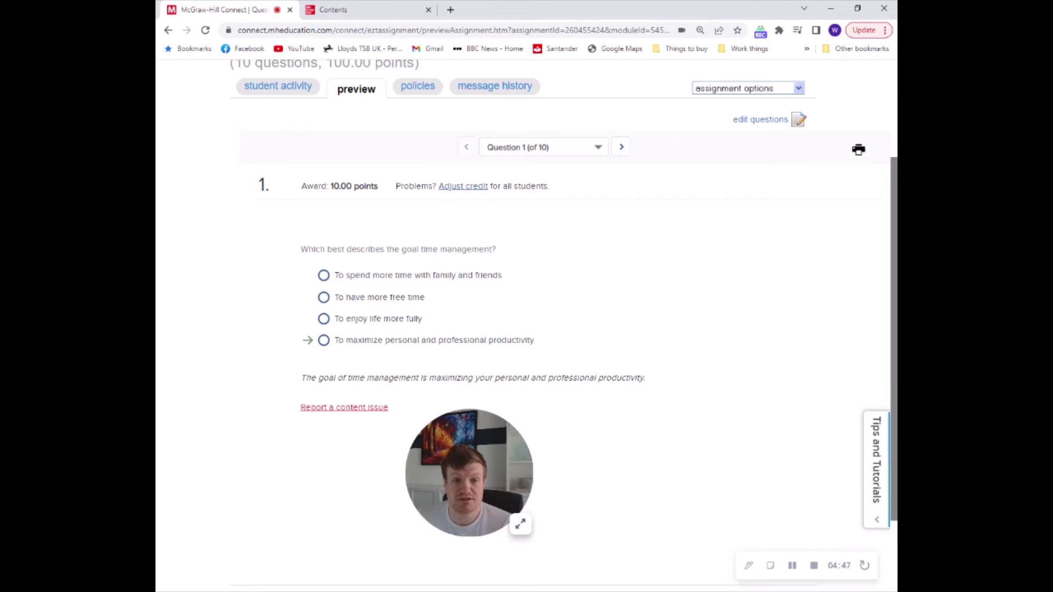
Review the Managing Time Quiz preview, examining its header and the first question with its answer options and explanation
{"action": "scroll", "coordinate": [639, 392], "scroll_direction": "up", "scroll_amount": 3}
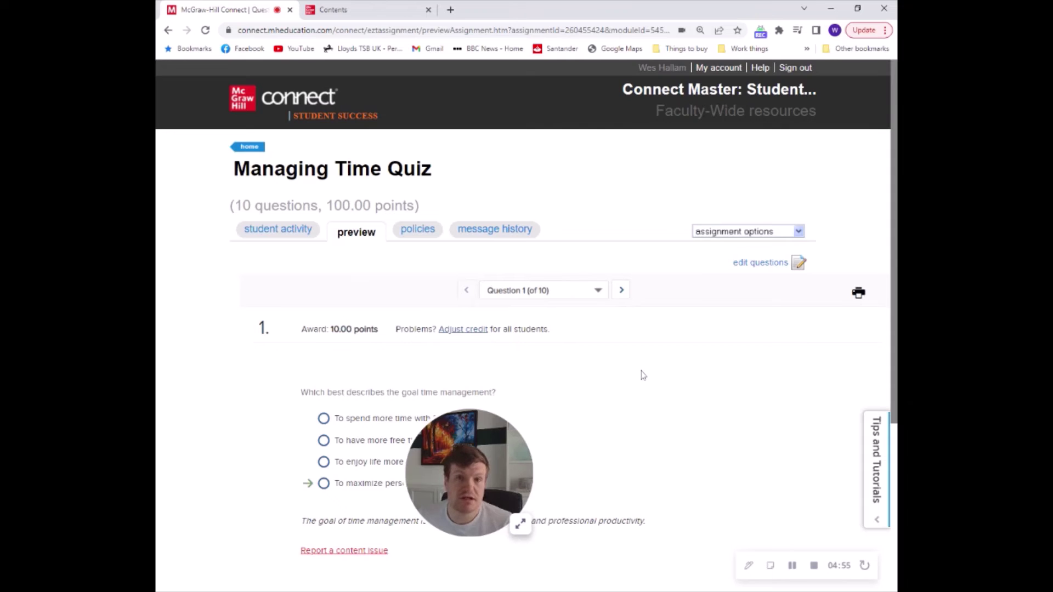
{"action": "scroll", "coordinate": [640, 393], "scroll_direction": "down", "scroll_amount": 2}
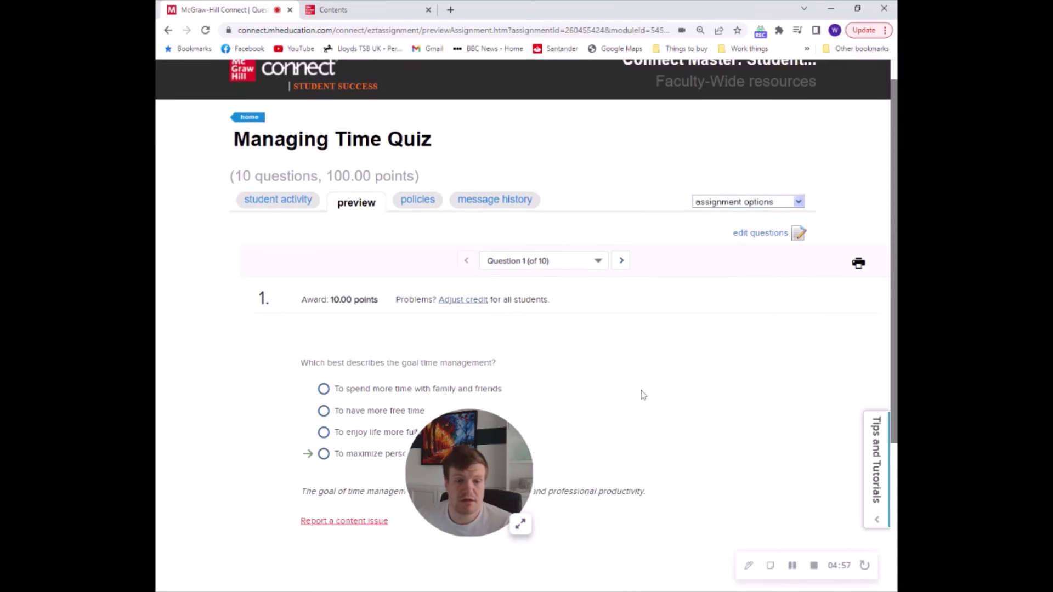
{"action": "scroll", "coordinate": [321, 196], "scroll_direction": "up", "scroll_amount": 1}
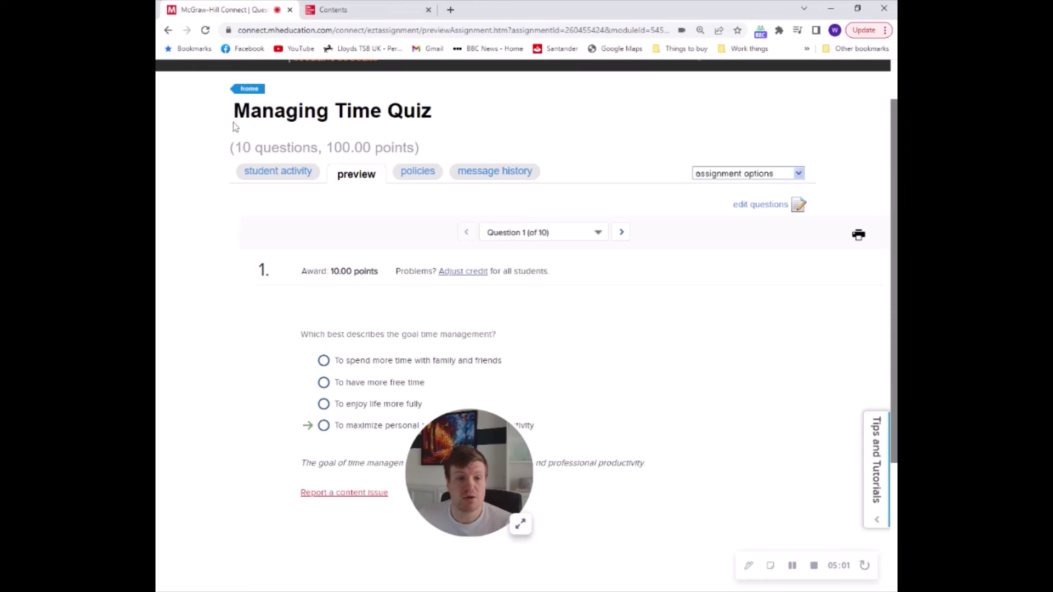
{"action": "mouse_move", "coordinate": [455, 200]}
{"action": "scroll", "coordinate": [532, 333], "scroll_direction": "down", "scroll_amount": 1}
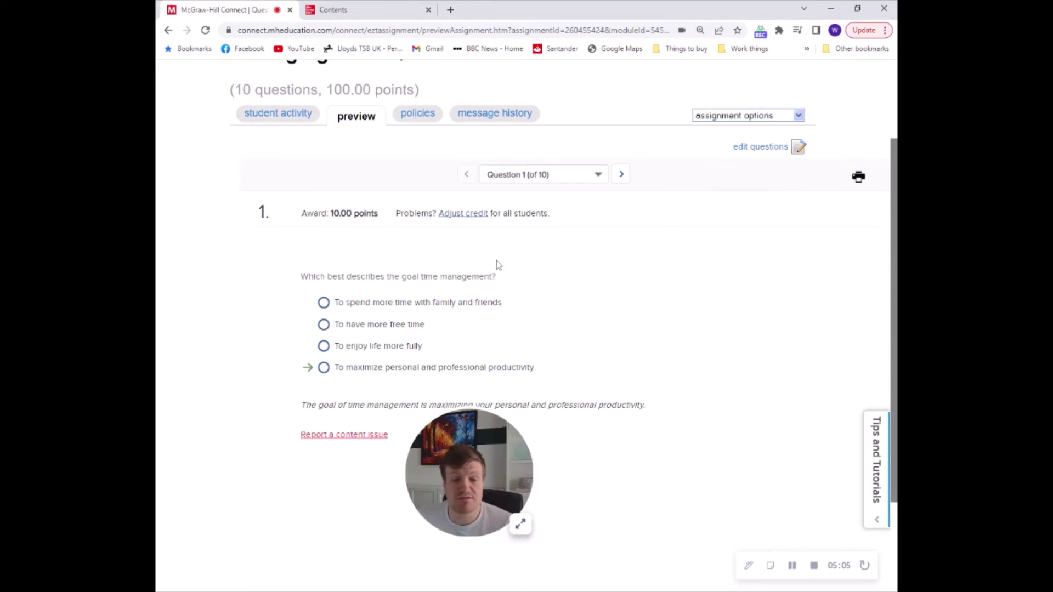
Page through the next questions in the Managing Time Quiz preview, and open the quiz for editing to review its assigned question list
{"action": "left_click", "coordinate": [620, 175]}
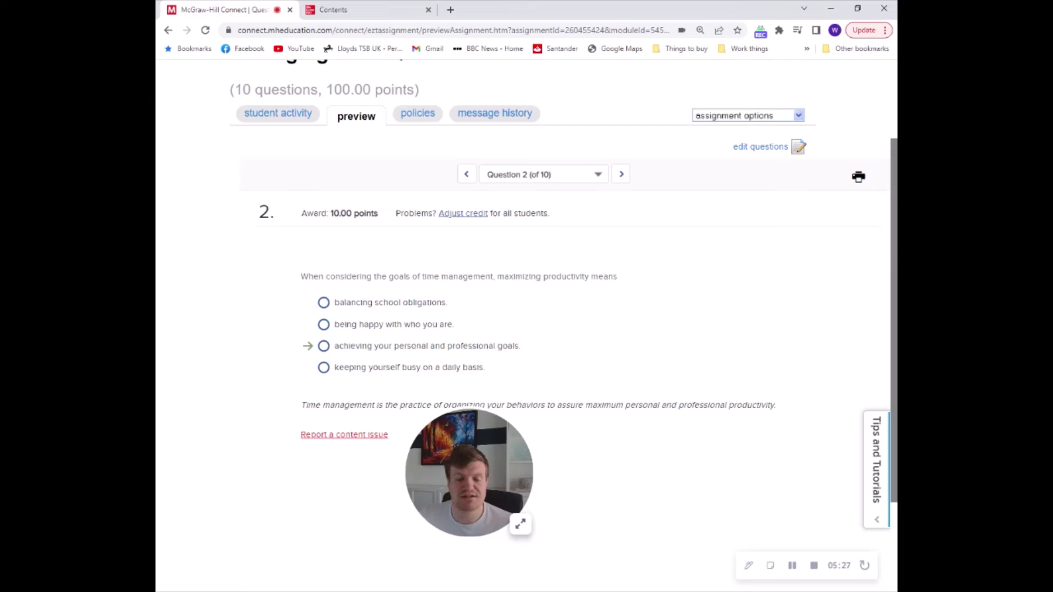
{"action": "left_click", "coordinate": [623, 175]}
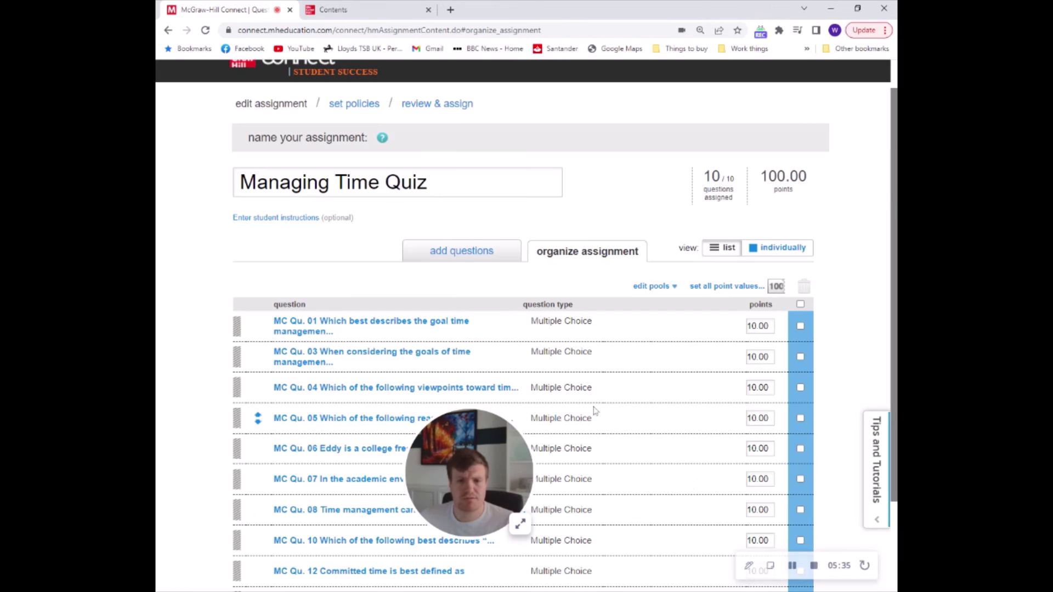
{"action": "scroll", "coordinate": [543, 286], "scroll_direction": "down", "scroll_amount": 2}
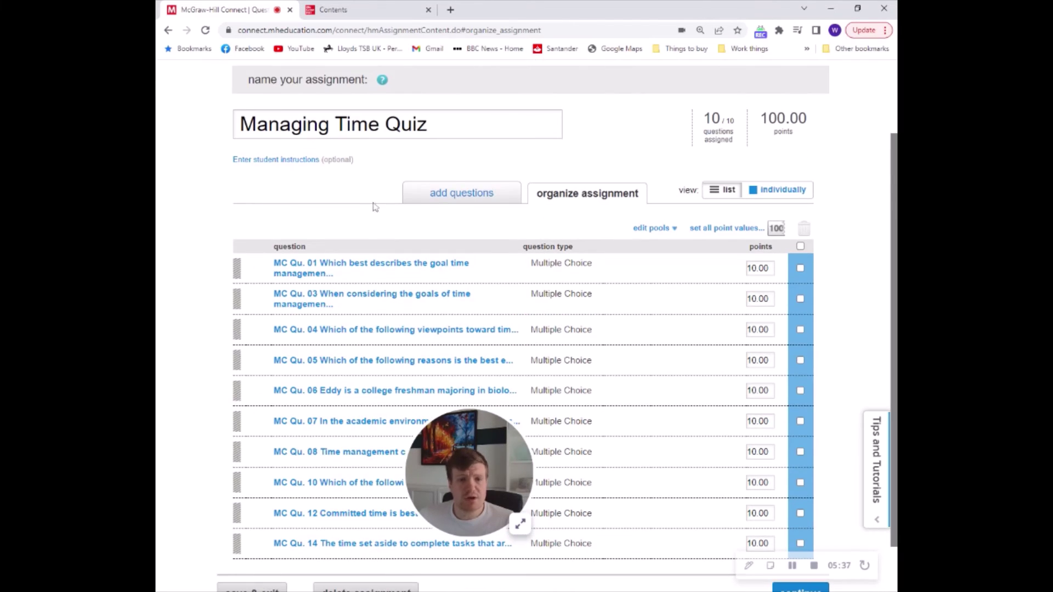
{"action": "scroll", "coordinate": [409, 289], "scroll_direction": "up", "scroll_amount": 1}
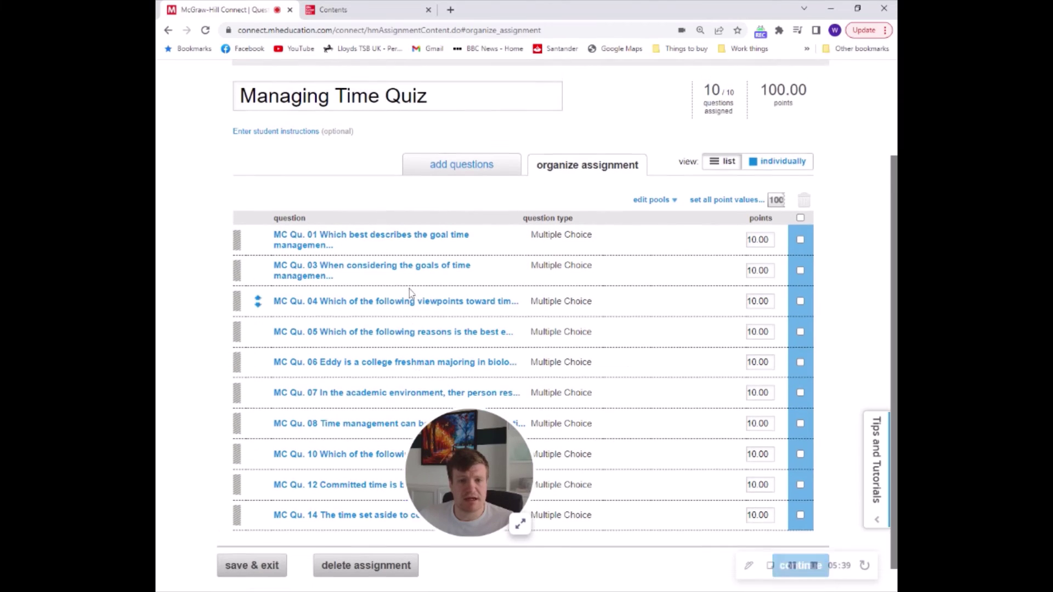
Start adding questions to the quiz, view the Managing Your Time sources, and return to the table of contents to browse all topics
{"action": "left_click", "coordinate": [456, 190]}
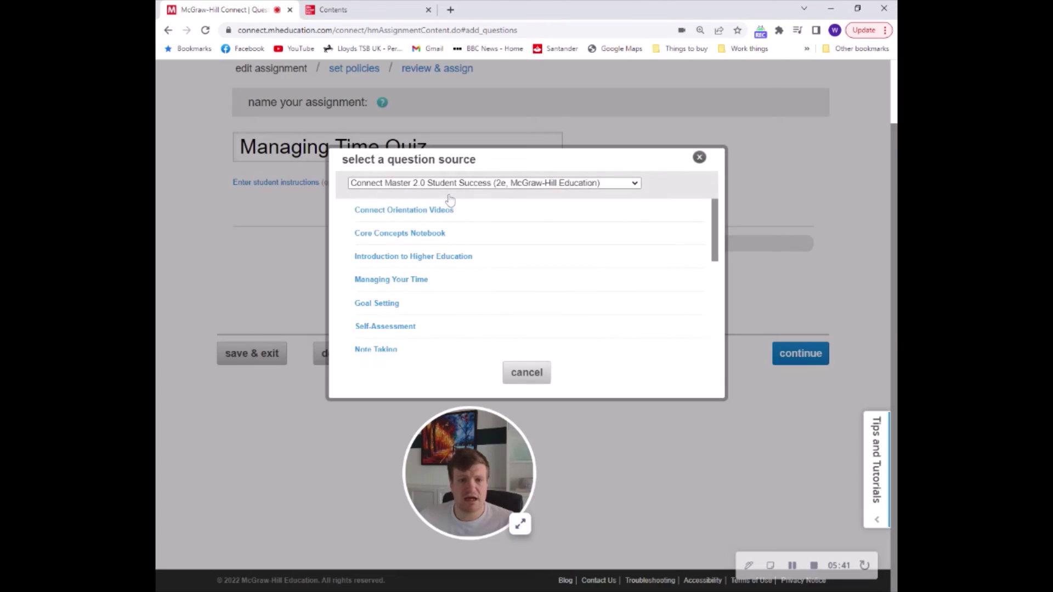
{"action": "left_click", "coordinate": [402, 281]}
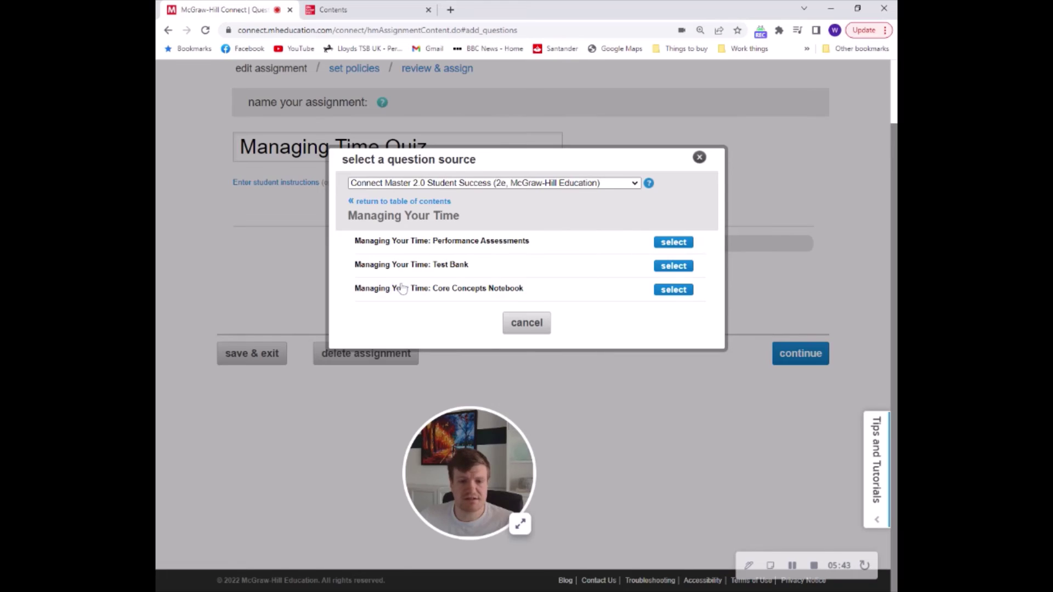
{"action": "left_click", "coordinate": [393, 201]}
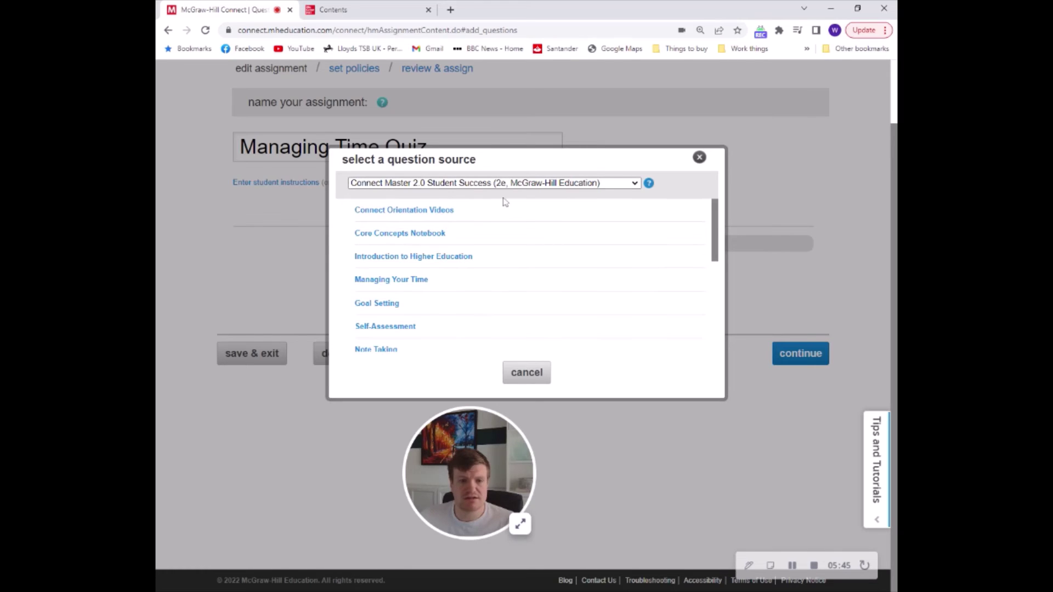
{"action": "scroll", "coordinate": [400, 323], "scroll_direction": "down", "scroll_amount": 6}
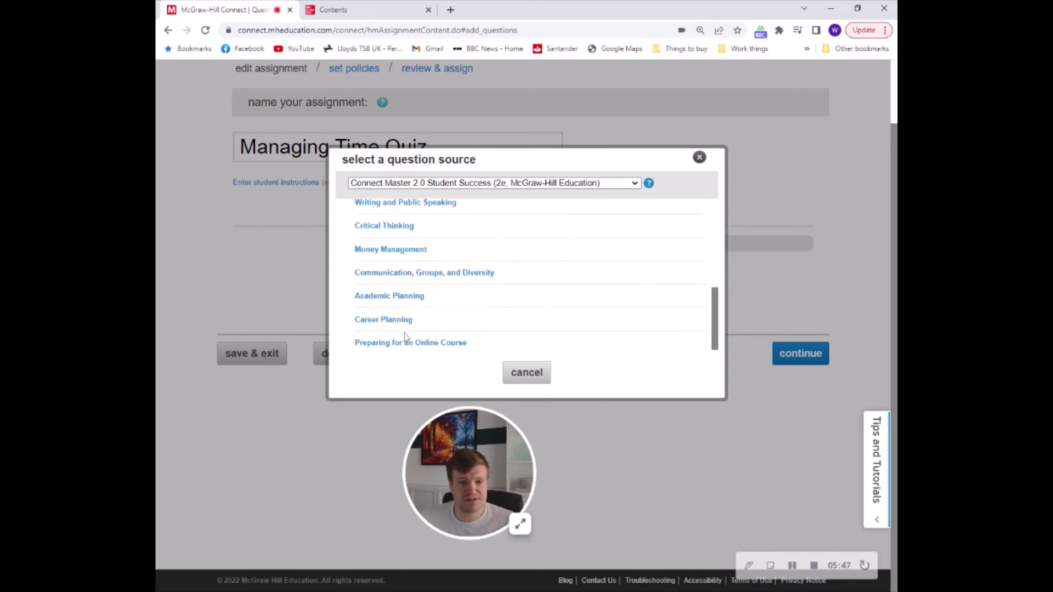
{"action": "scroll", "coordinate": [403, 329], "scroll_direction": "up", "scroll_amount": 6}
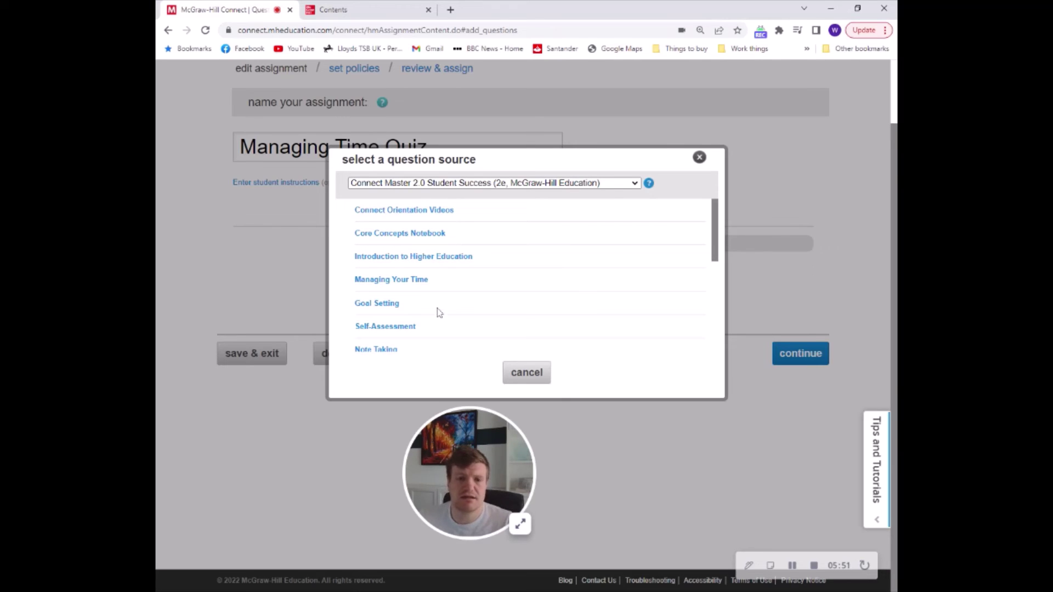
Select Managing Your Time: Test Bank as the question source and look over its list of questions
{"action": "left_click", "coordinate": [408, 280]}
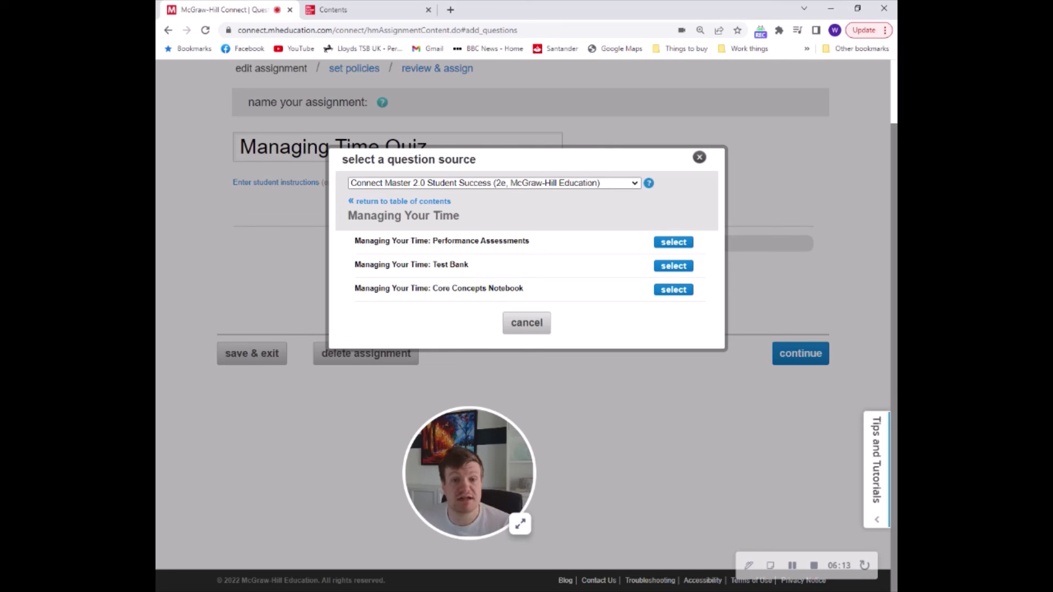
{"action": "left_click", "coordinate": [673, 267]}
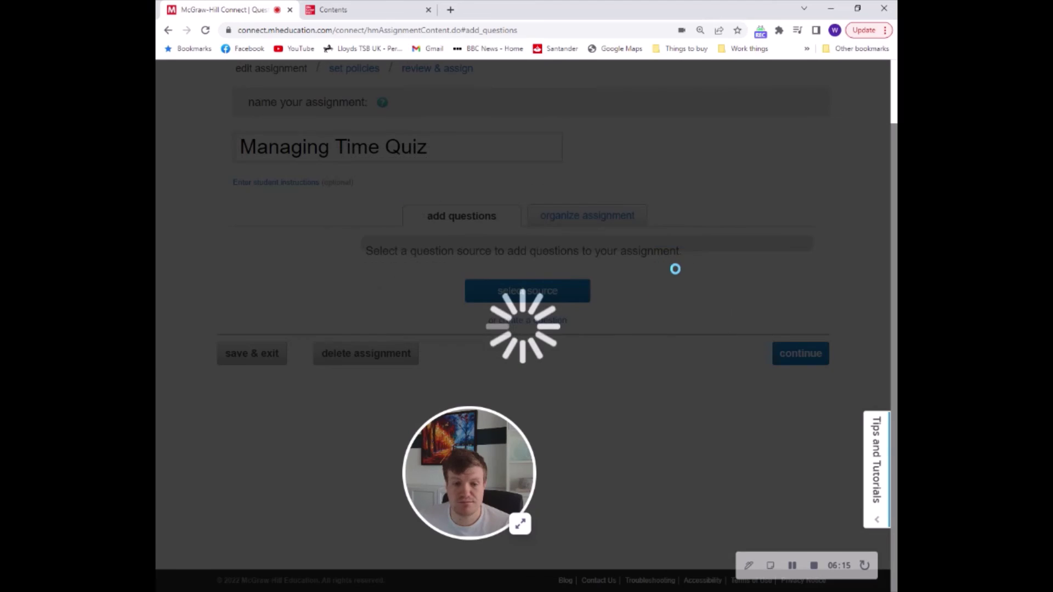
{"action": "scroll", "coordinate": [603, 351], "scroll_direction": "down", "scroll_amount": 6}
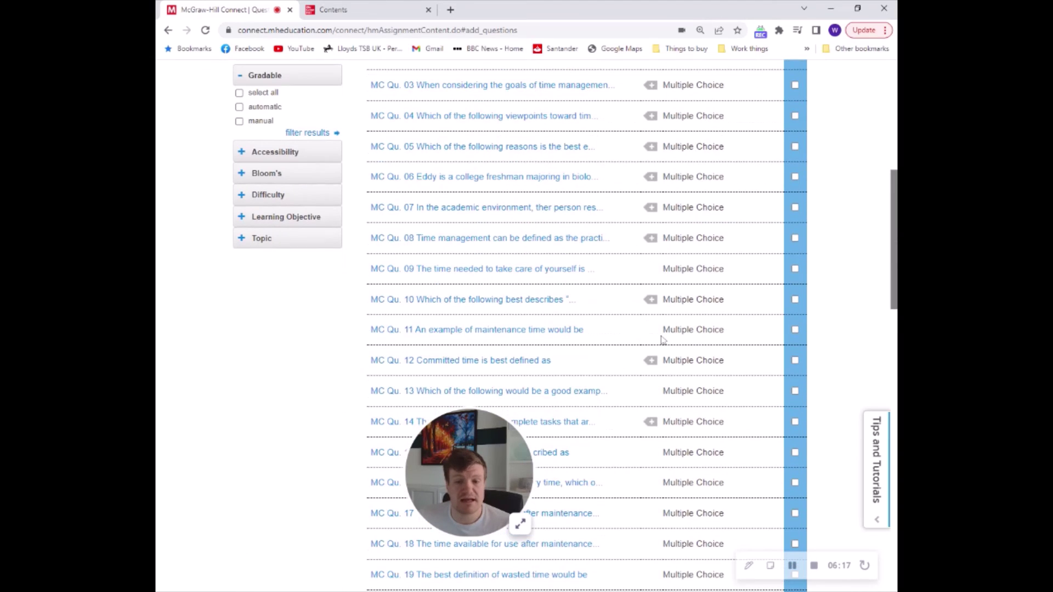
{"action": "scroll", "coordinate": [615, 290], "scroll_direction": "up", "scroll_amount": 1}
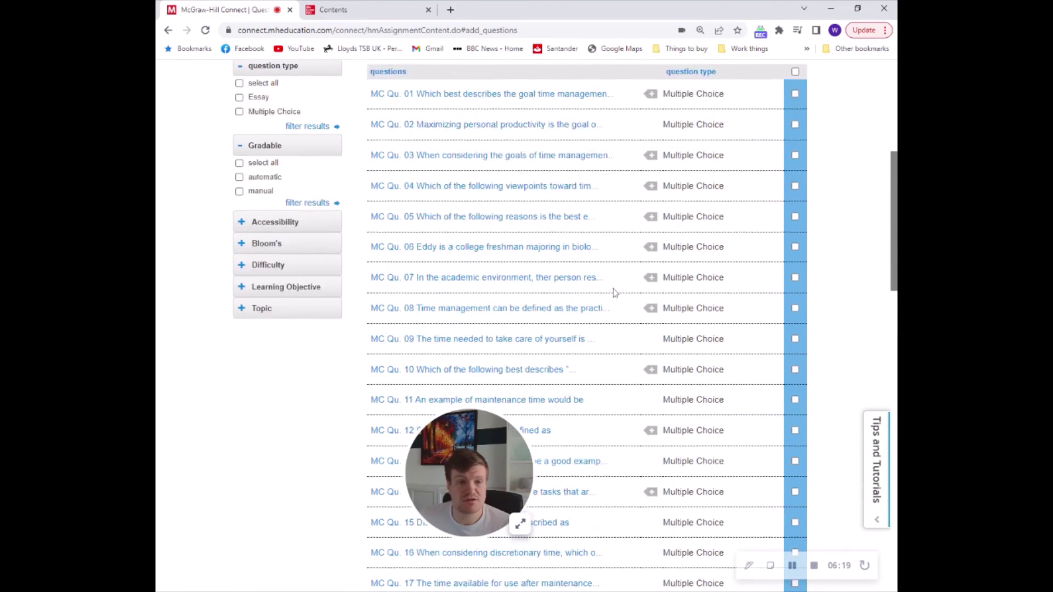
{"action": "scroll", "coordinate": [614, 293], "scroll_direction": "up", "scroll_amount": 2}
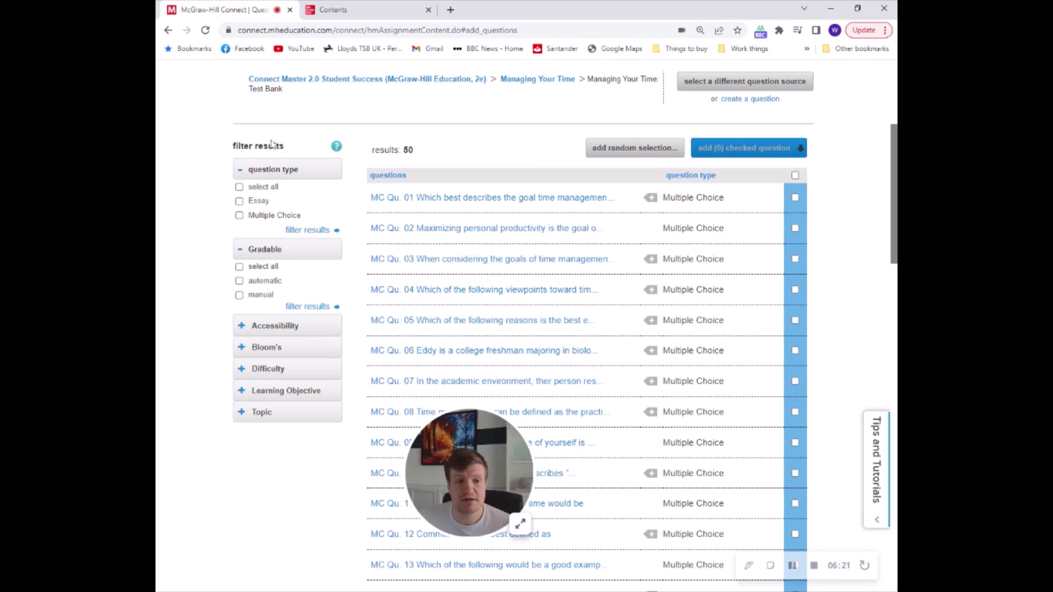